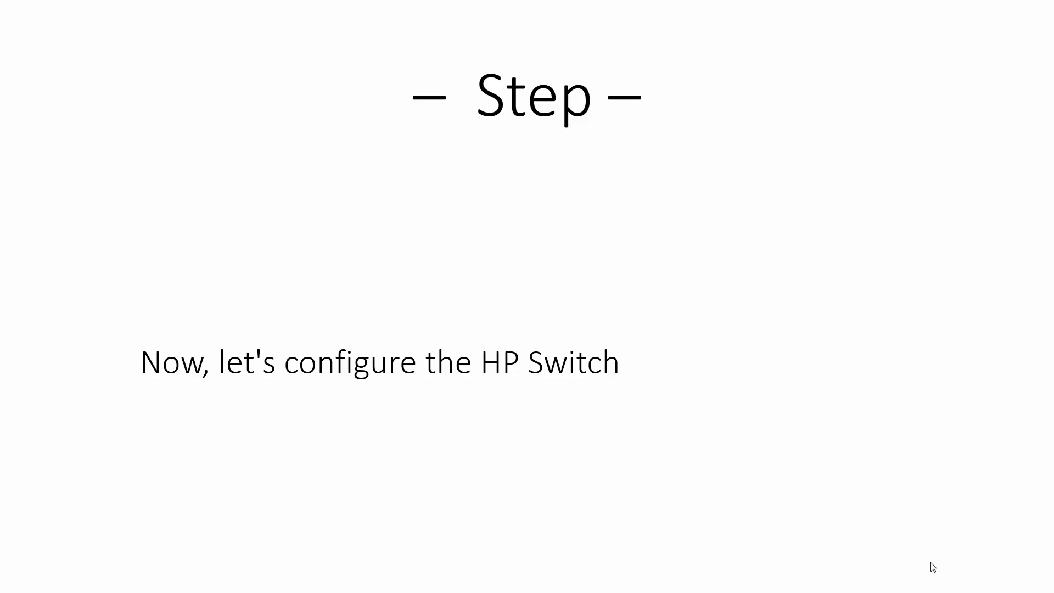
Log in to the switch web UI with the admin user name, the account password and the displayed verify code.
left_click(933, 573)
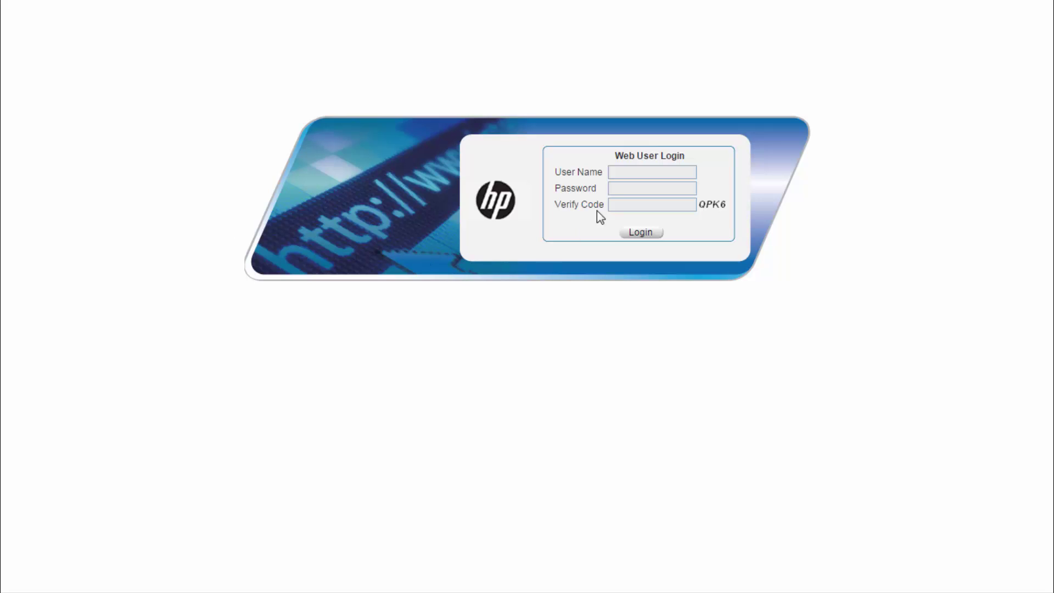
left_click(630, 173)
type("admin")
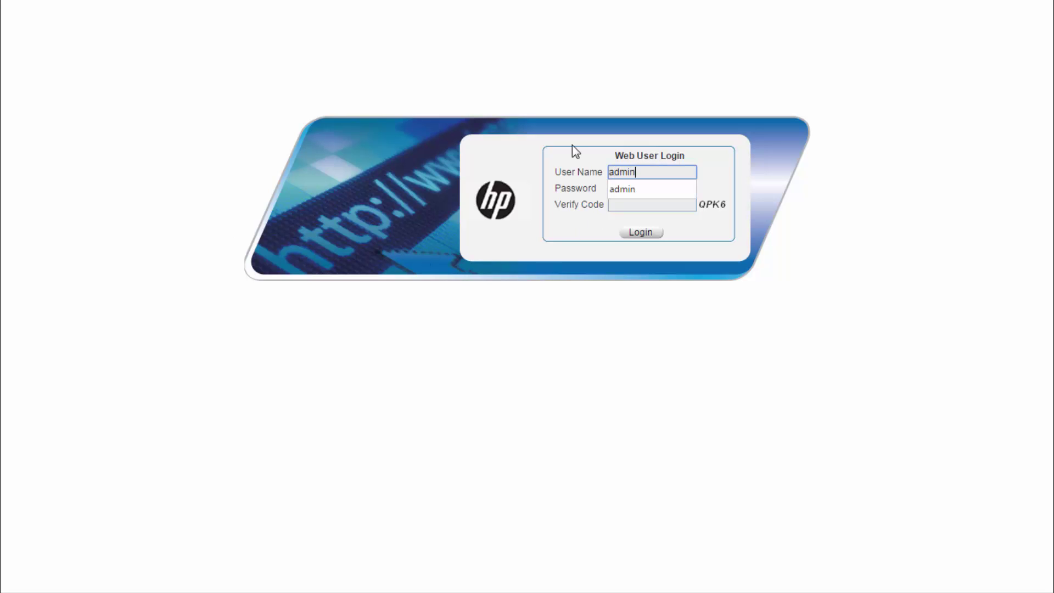
key("Tab")
type("**********")
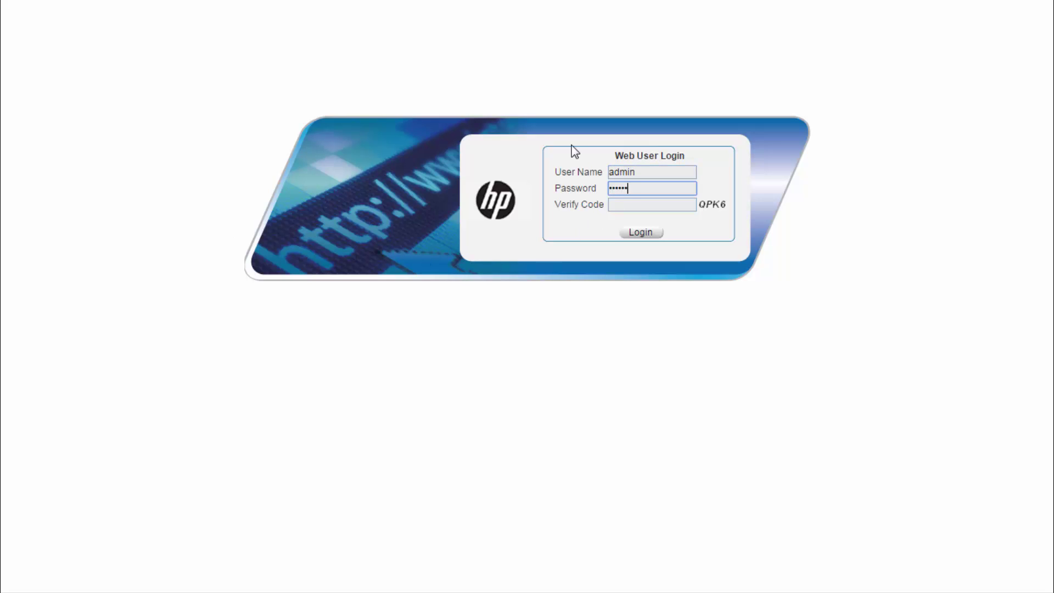
type("**")
key("Tab")
type("qpk")
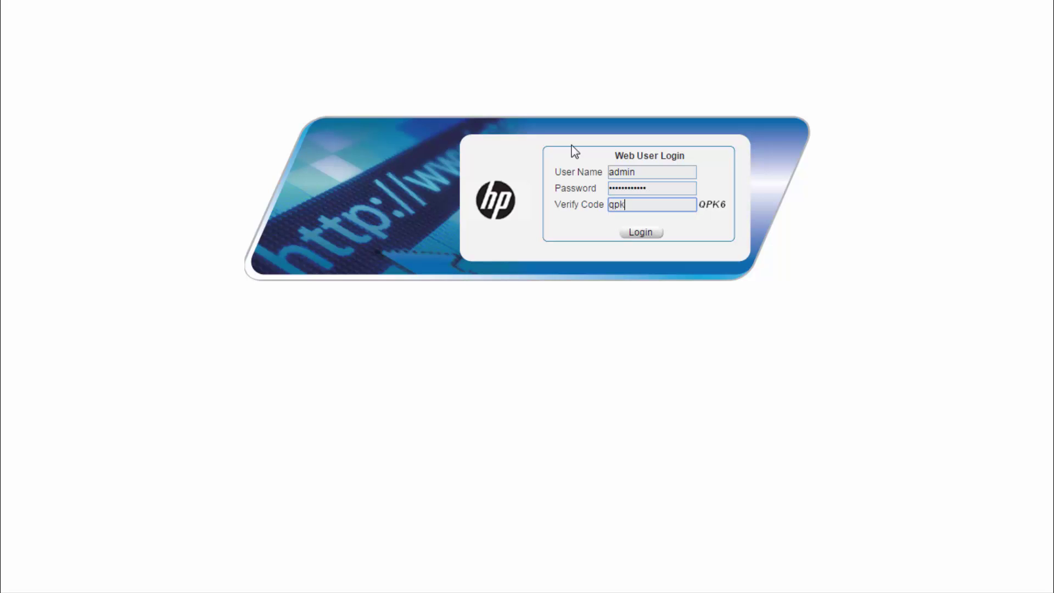
type("6")
left_click(657, 233)
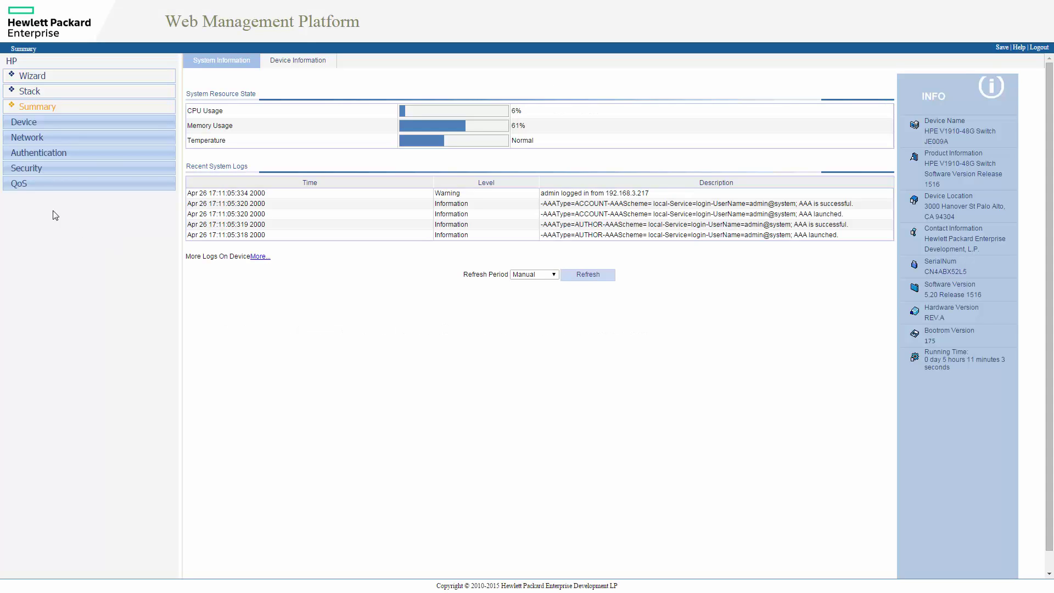
Create VLAN 100 and give it the description VOIP.
left_click(28, 140)
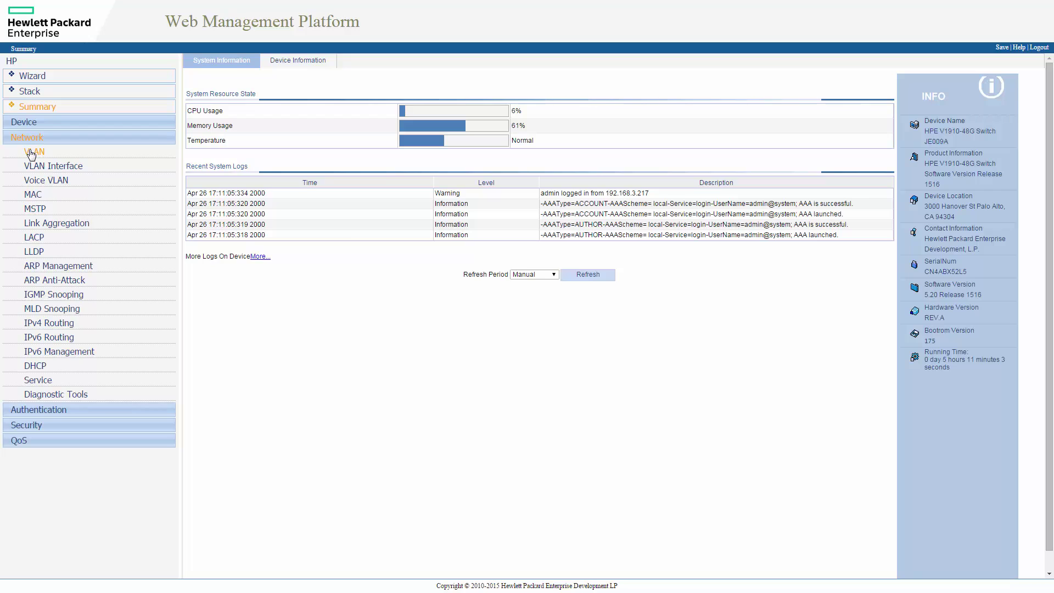
left_click(37, 157)
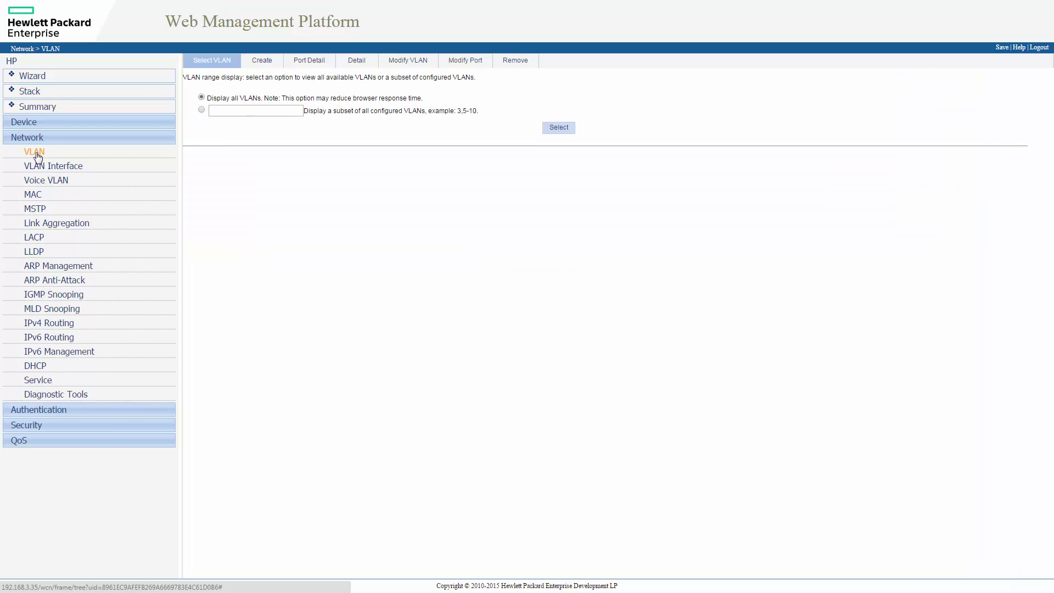
left_click(262, 64)
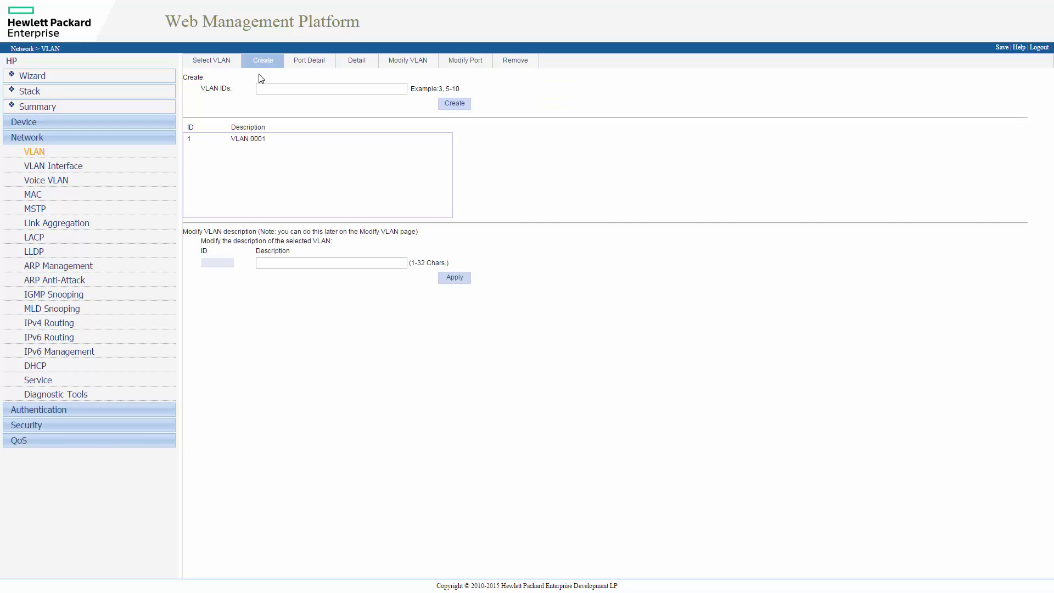
left_click(276, 87)
type("100")
left_click(453, 104)
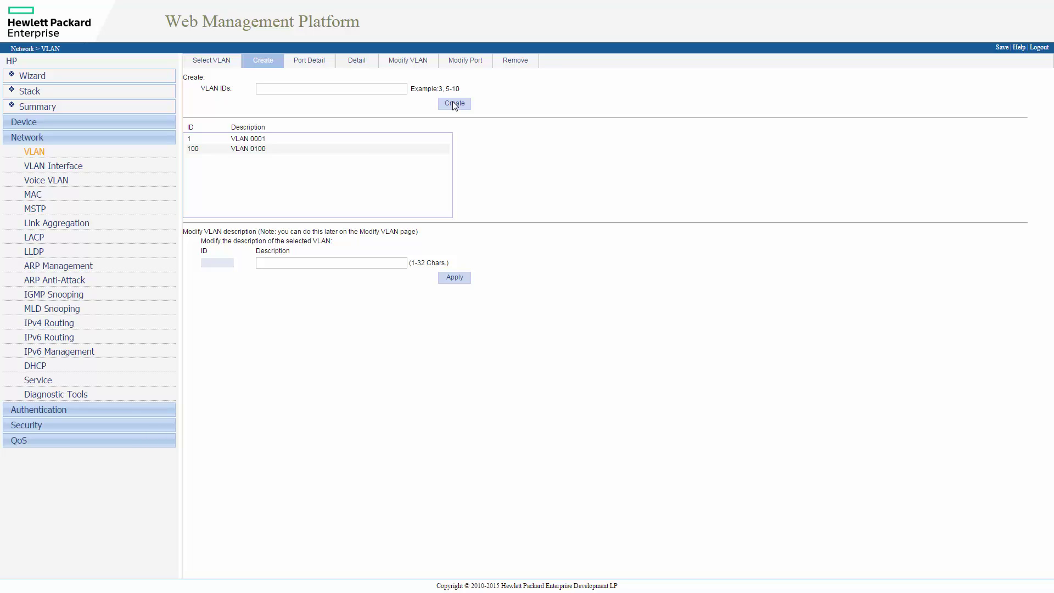
left_click(281, 149)
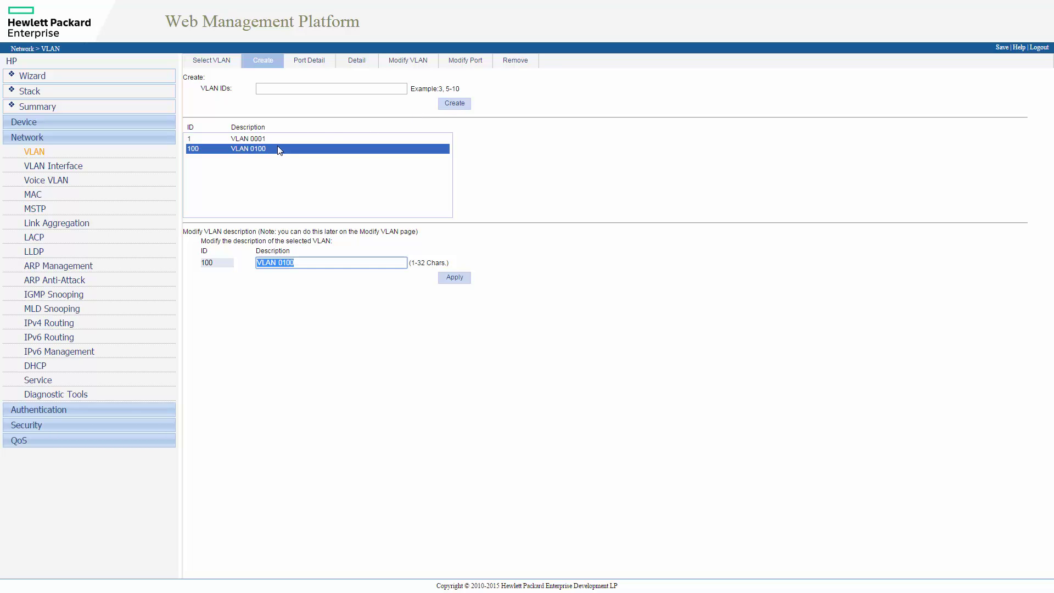
type("VOIP")
left_click(459, 278)
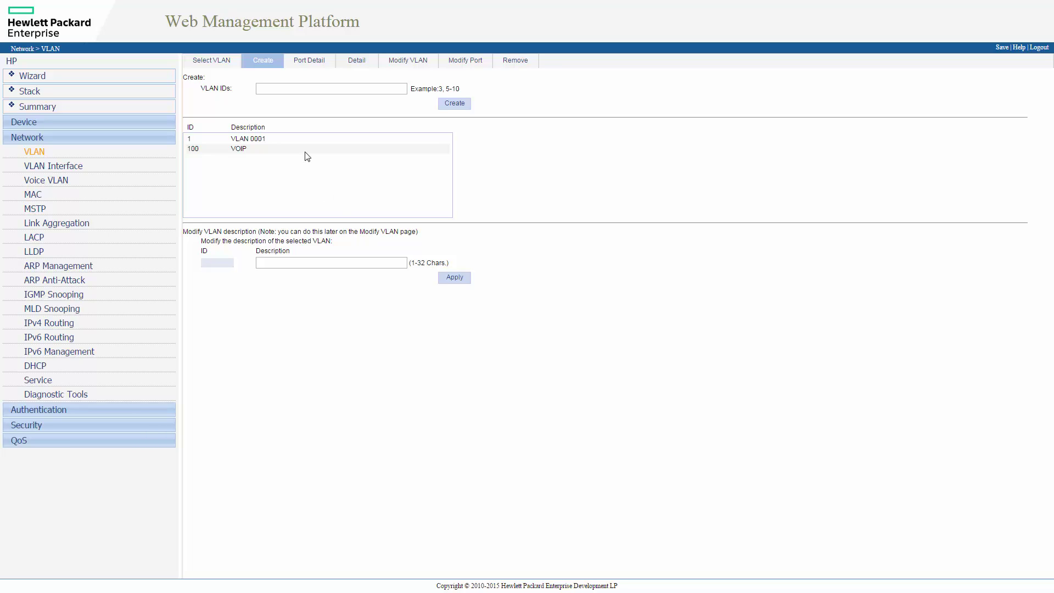
Create VLAN 200 and give it the description DATA.
left_click(300, 88)
type("200")
left_click(454, 103)
left_click(279, 160)
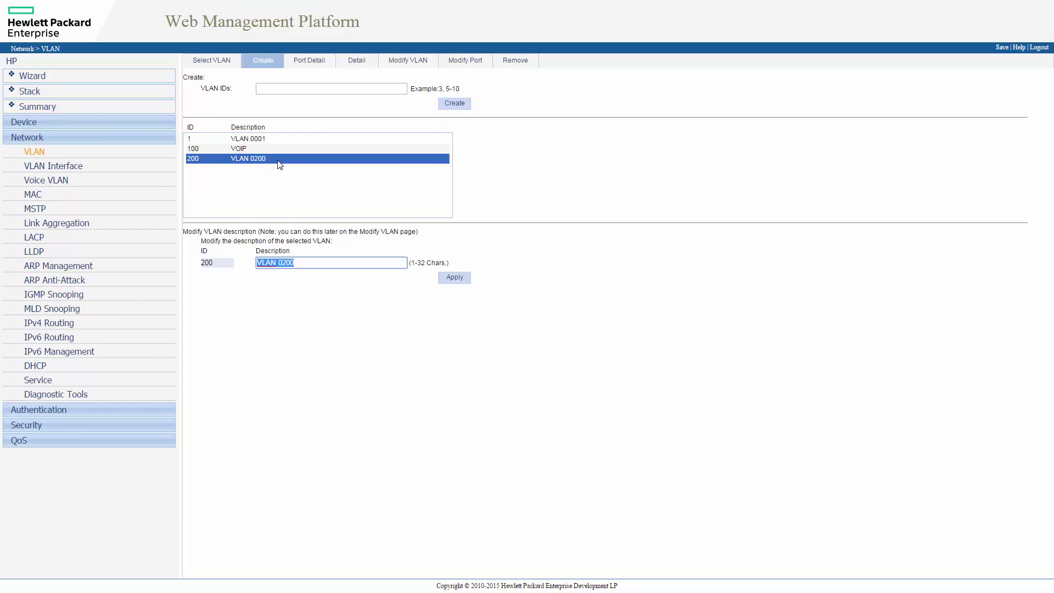
type("DATA")
left_click(455, 281)
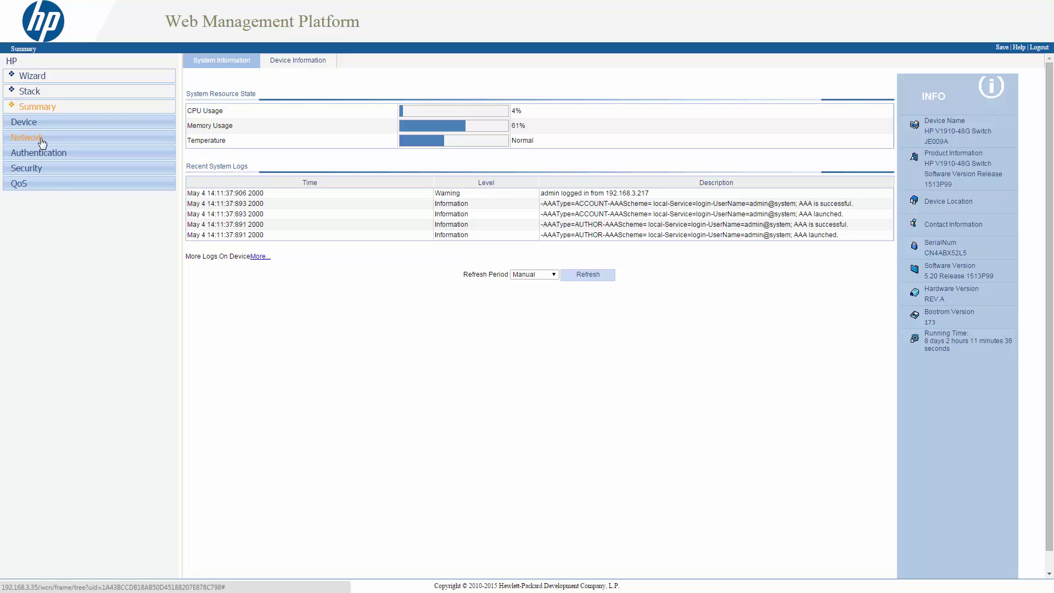
Create dynamic LACP aggregation 1 with ports GE1/0/43 and GE1/0/44, then view its summary.
left_click(26, 139)
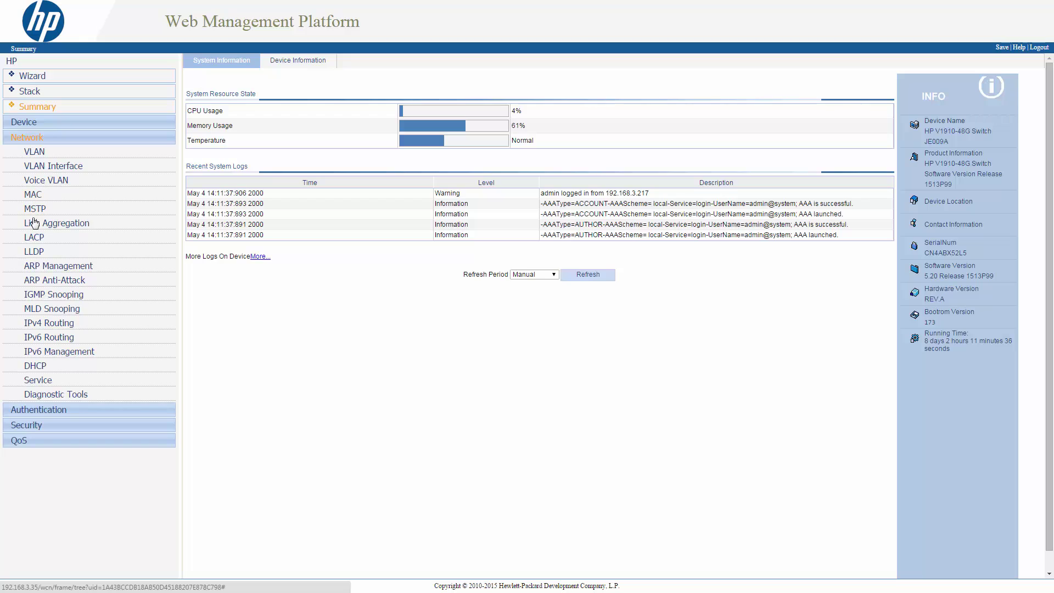
left_click(56, 224)
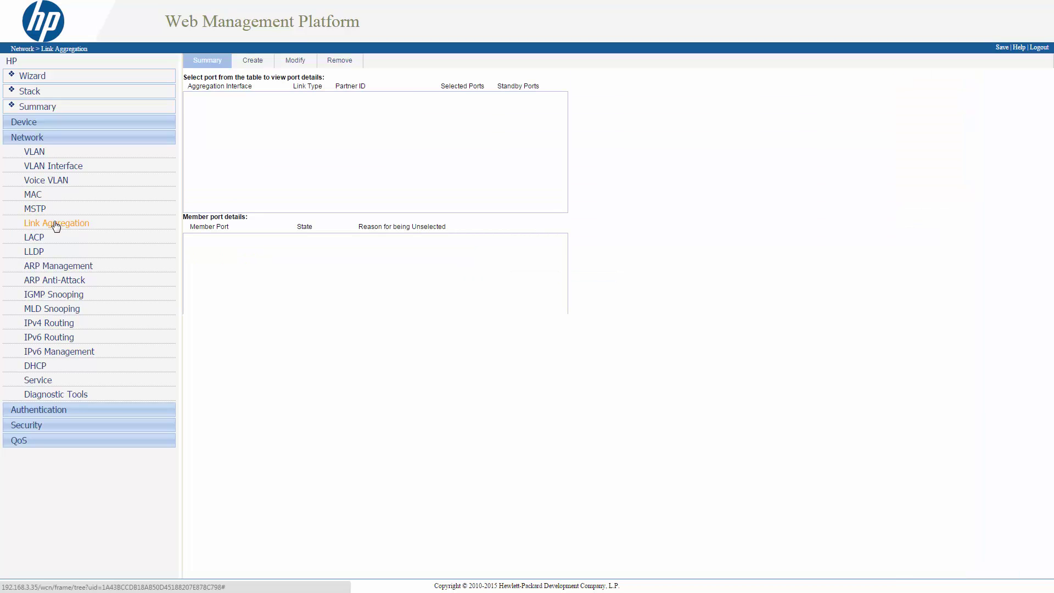
left_click(254, 65)
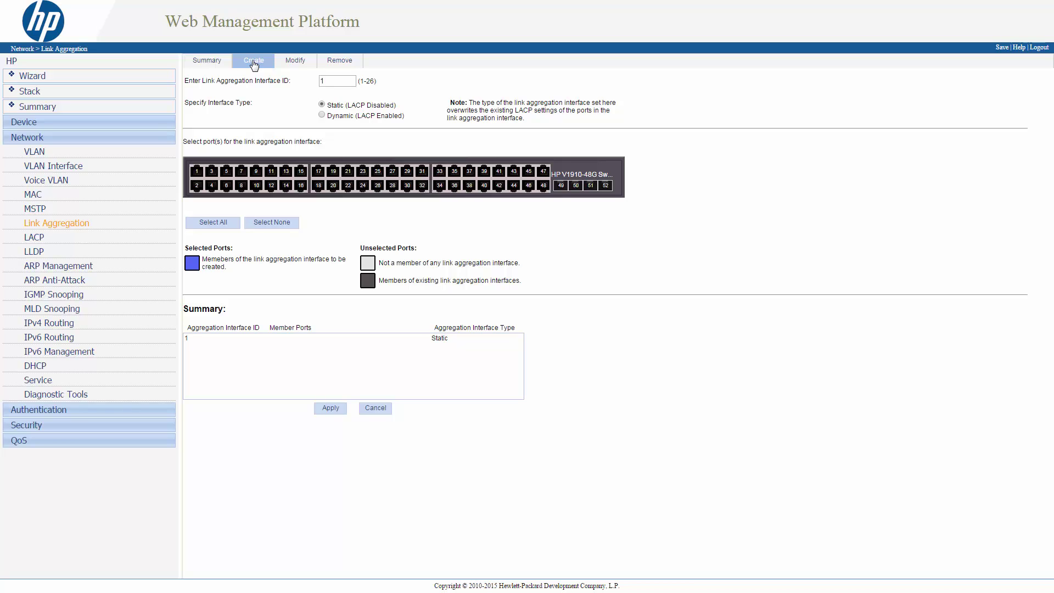
left_click(324, 81)
left_click(322, 115)
left_click(514, 174)
left_click(515, 186)
left_click(330, 409)
left_click(206, 66)
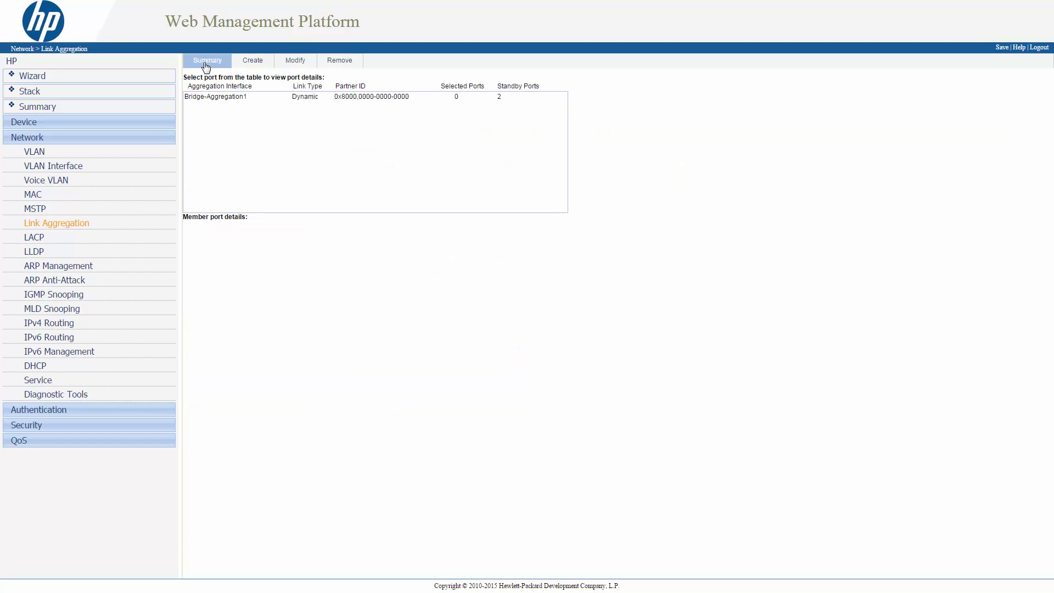
Set the link type of BAGG1 to Trunk on the VLAN Modify Port page.
left_click(224, 99)
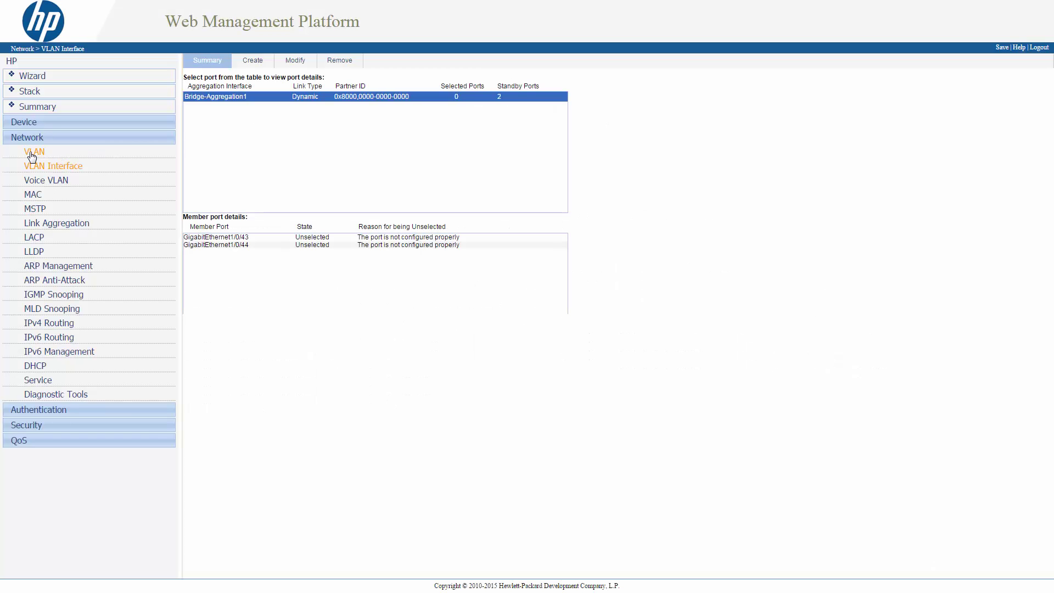
left_click(37, 156)
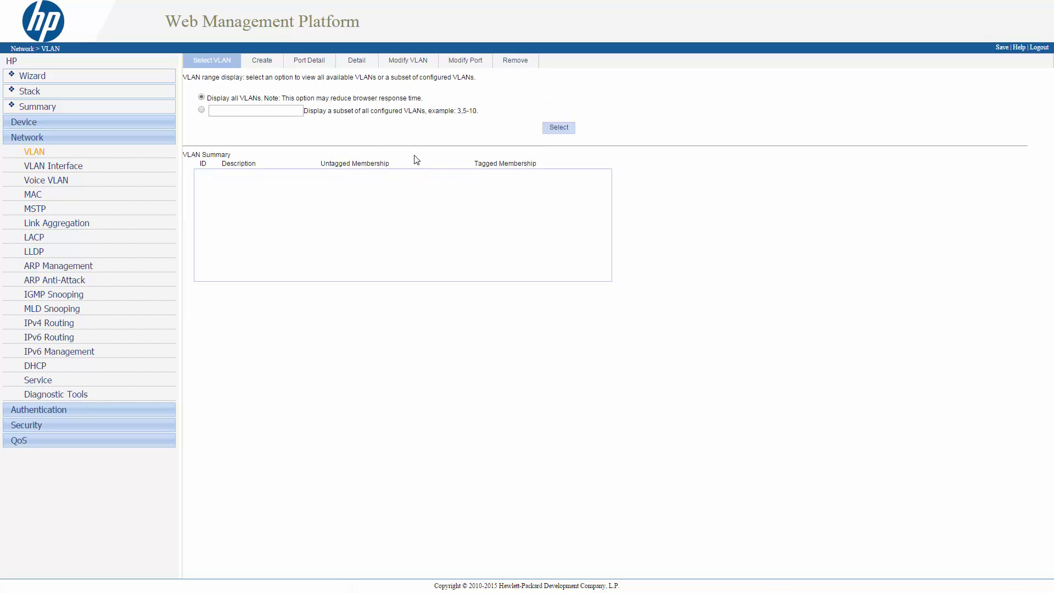
left_click(468, 63)
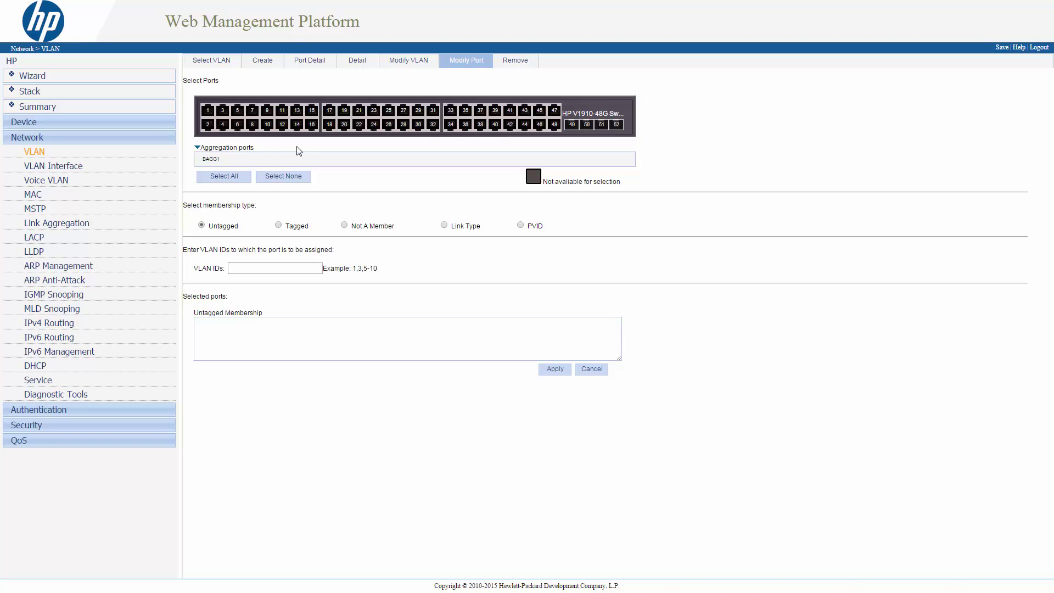
left_click(211, 159)
left_click(444, 226)
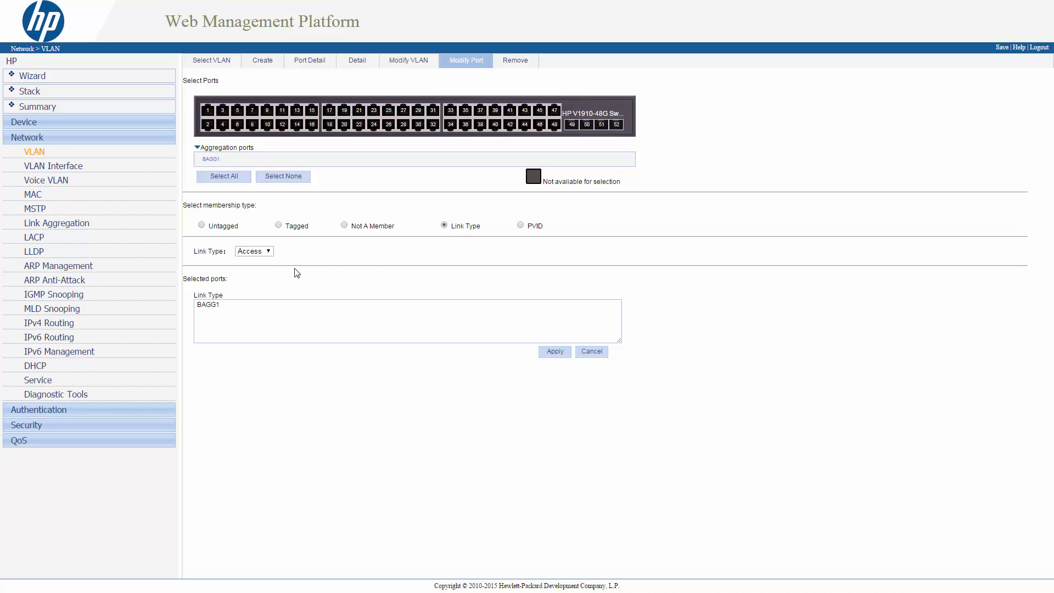
left_click(265, 254)
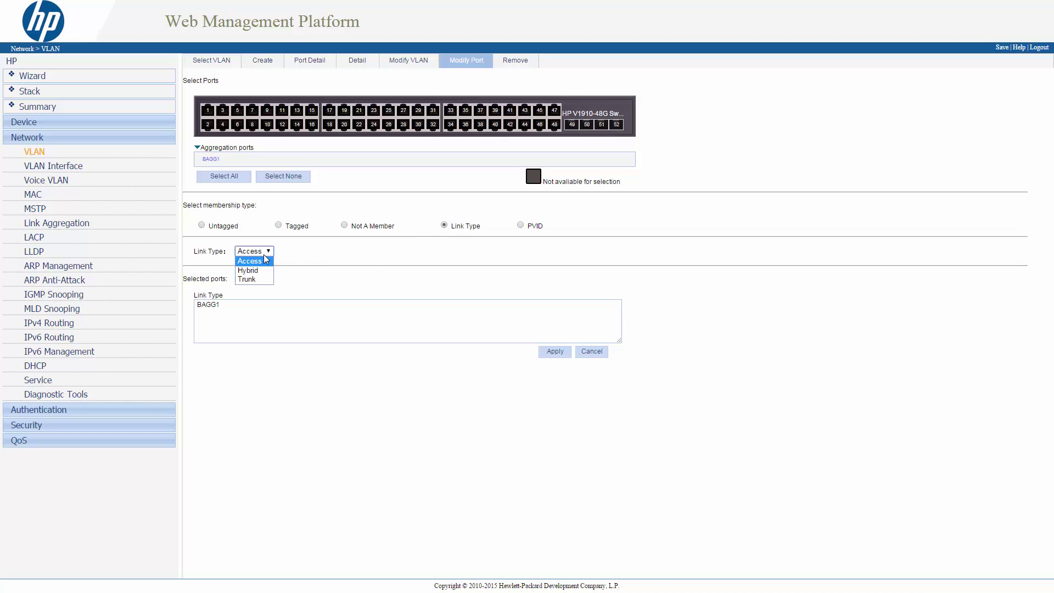
left_click(250, 280)
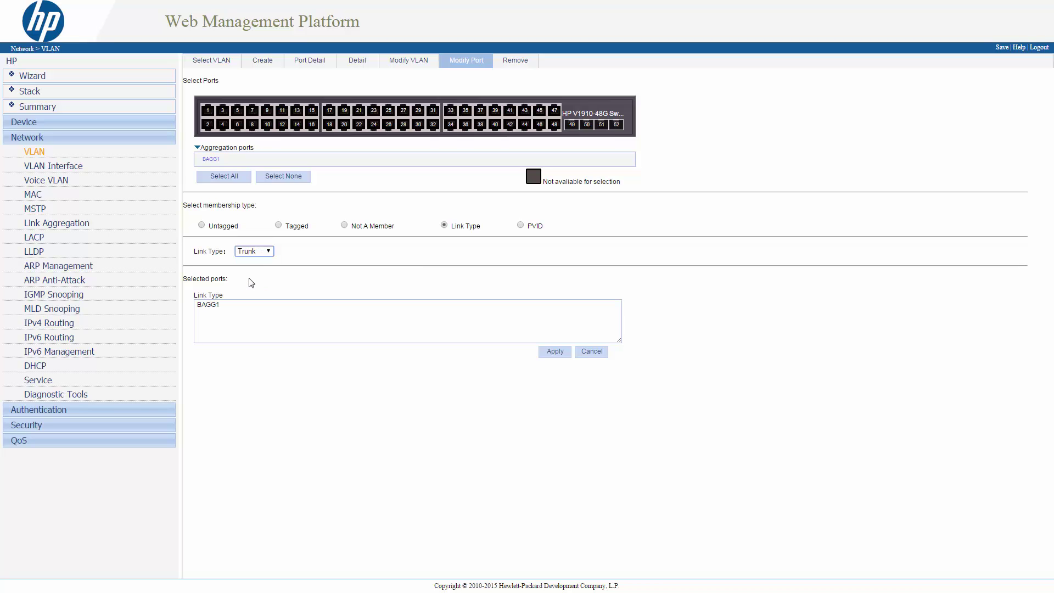
left_click(561, 355)
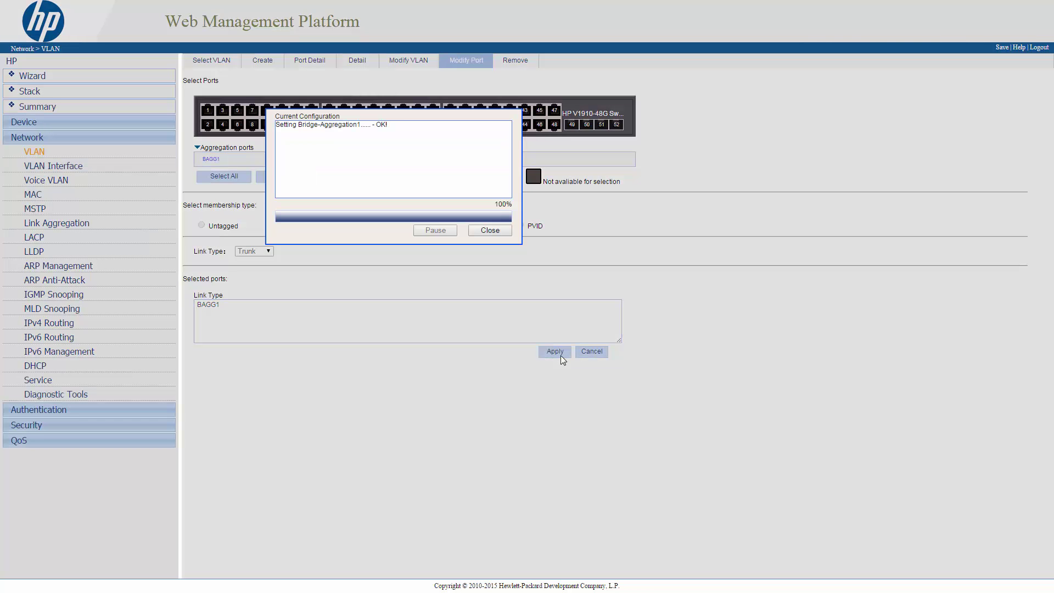
Apply untagged VLAN 1 membership to BAGG1.
left_click(489, 236)
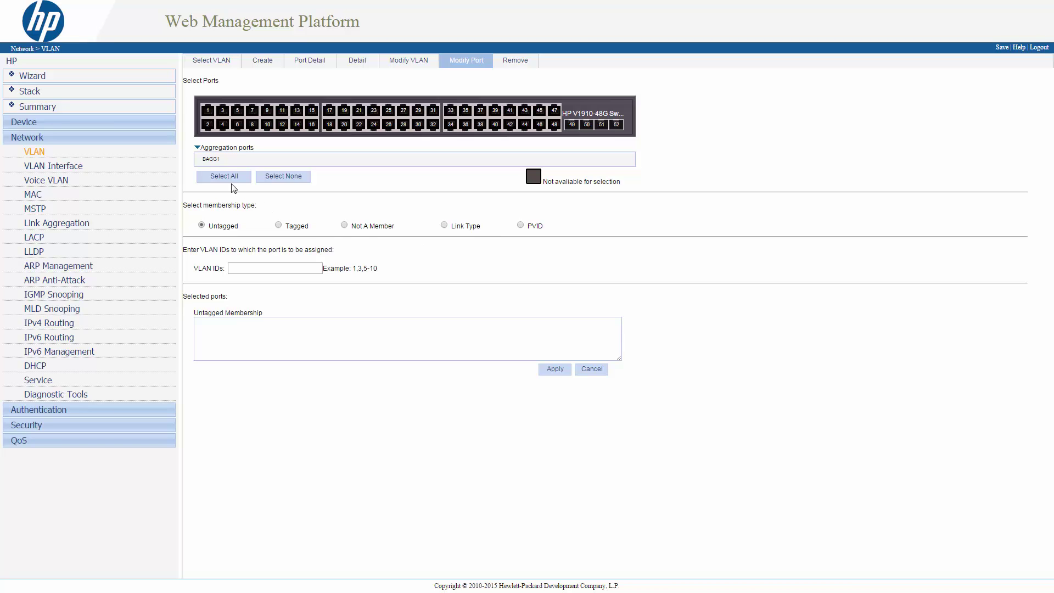
left_click(213, 160)
left_click(243, 266)
left_click(555, 372)
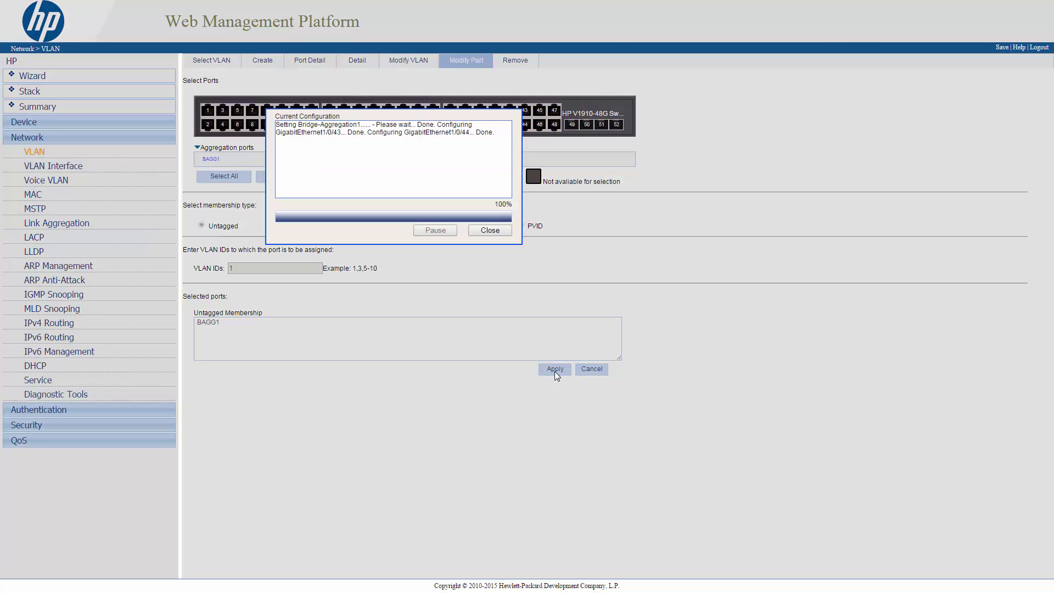
left_click(492, 233)
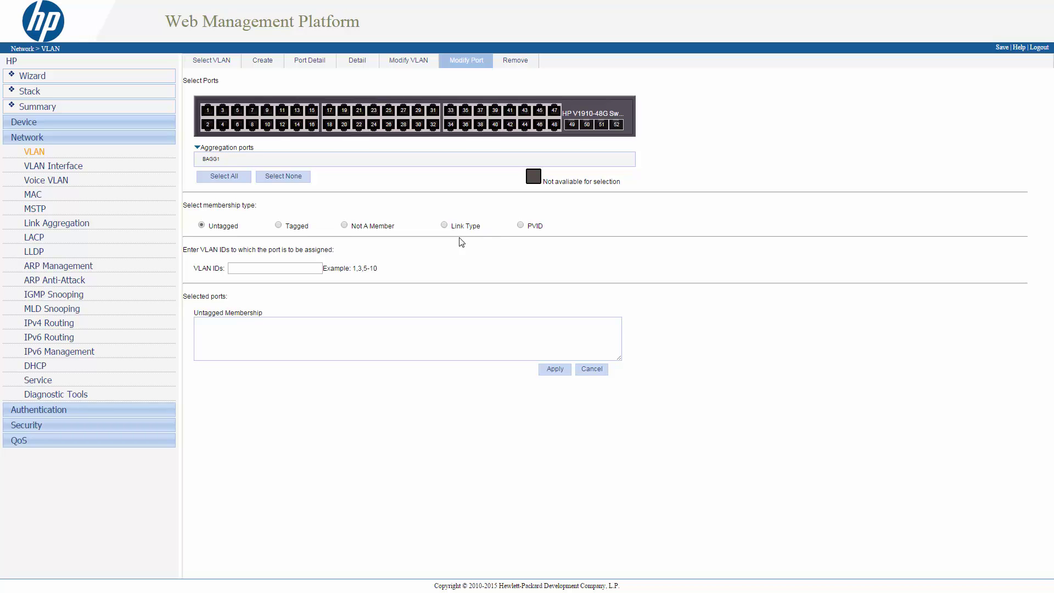
Select BAGG1 again, choose tagged membership and enter VLANs 100,200.
left_click(215, 163)
left_click(279, 225)
left_click(282, 267)
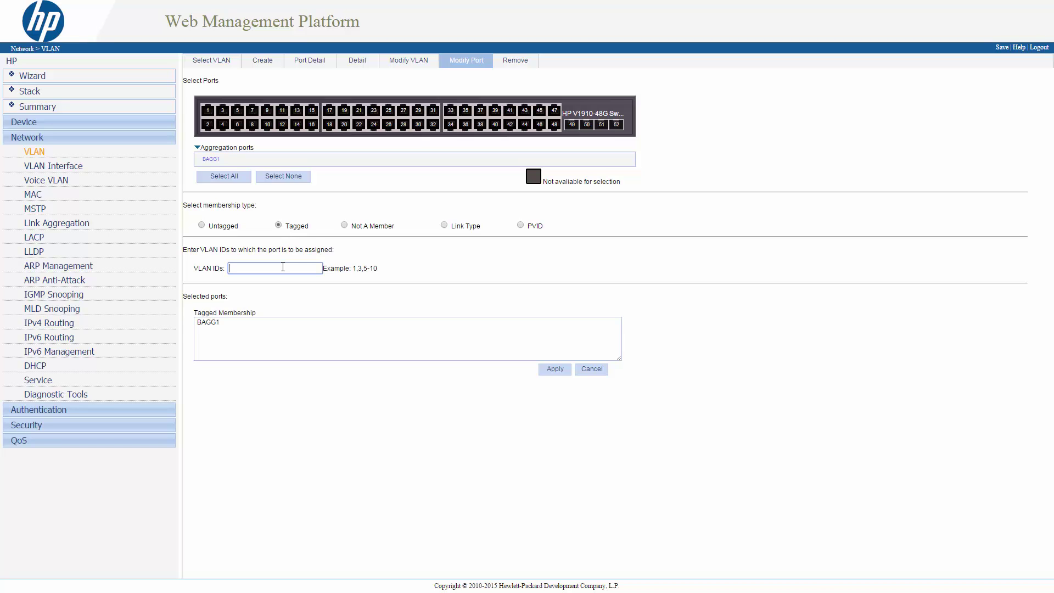
type("100,200")
Apply tagged VLANs 100 and 200 to BAGG1 and check Bridge-Aggregation1's member port states.
left_click(555, 370)
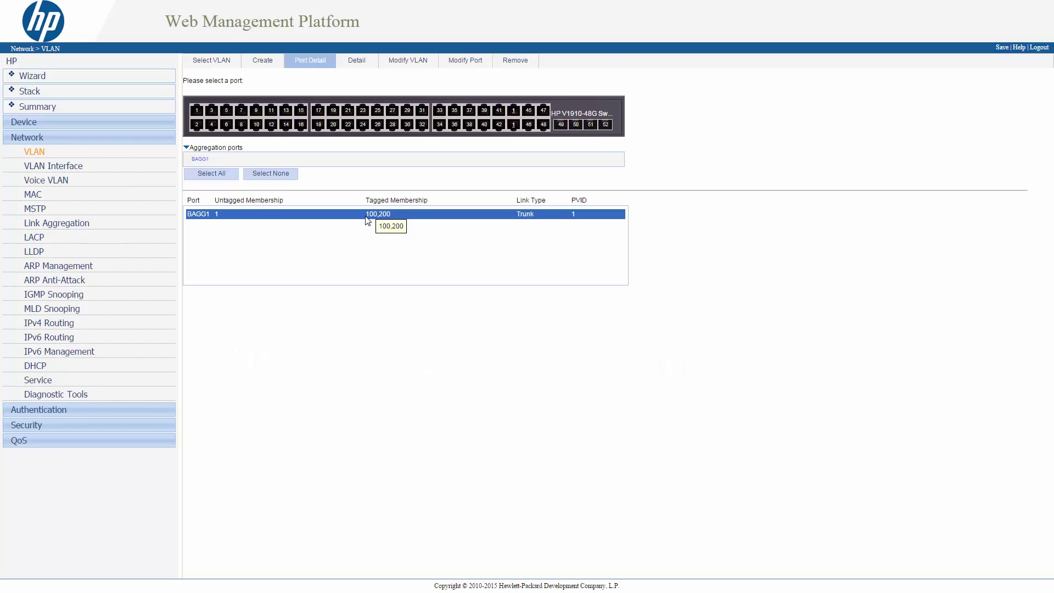
left_click(56, 224)
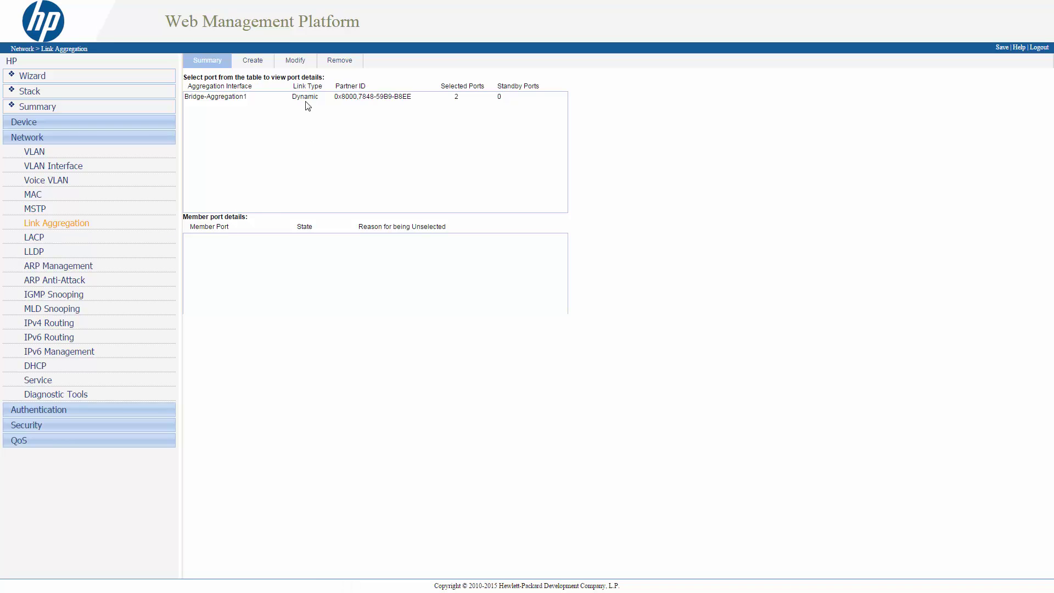
left_click(306, 100)
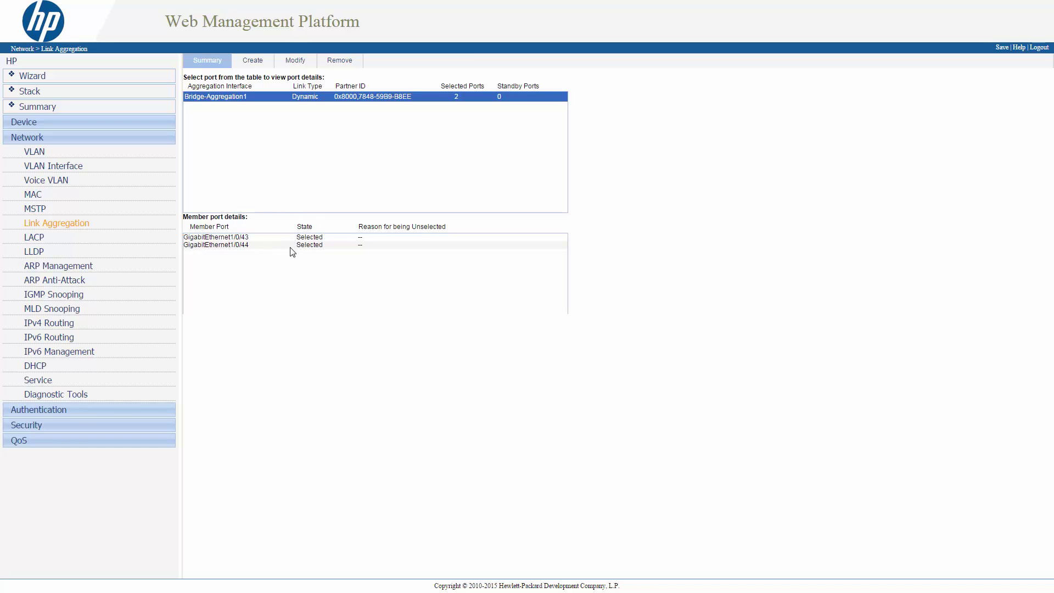
Verify in the LACP summary that ports 0/43 and 0/44 are Active.
left_click(33, 241)
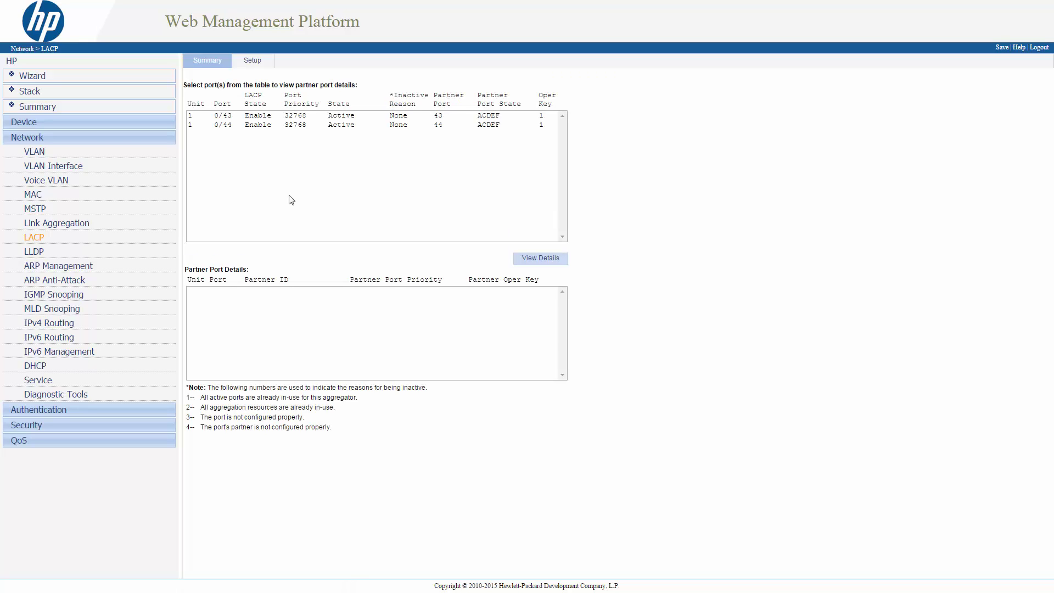
left_click(345, 117)
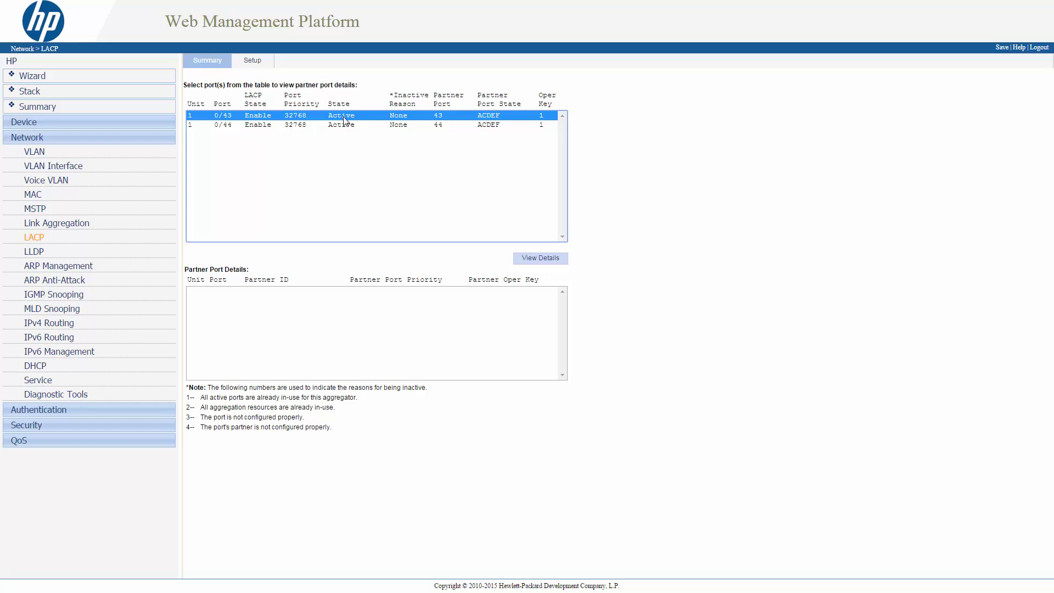
left_click(345, 126)
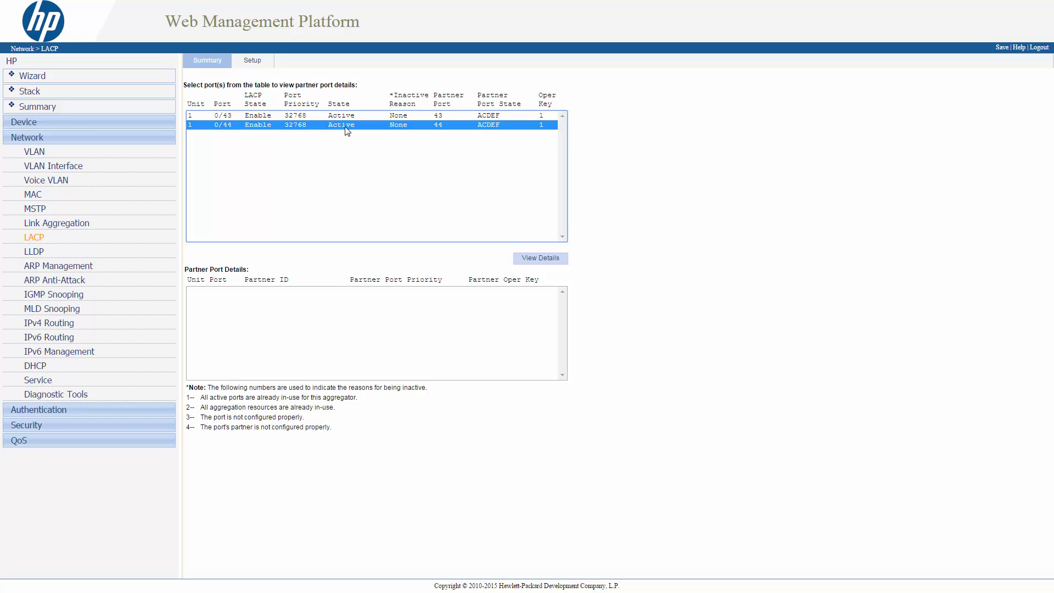